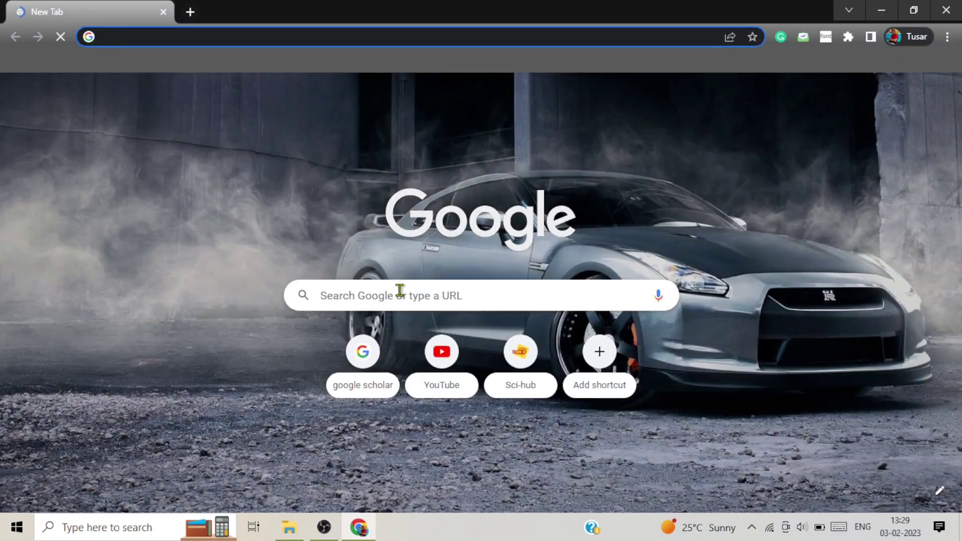
- Search Google for 'usgs earth explorer' from the new tab
left_click(400, 290)
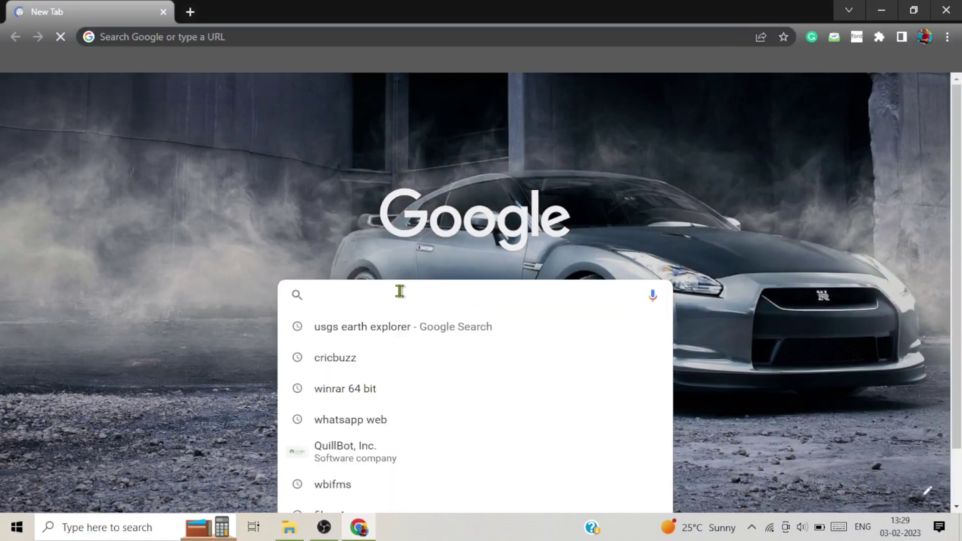
type("usg")
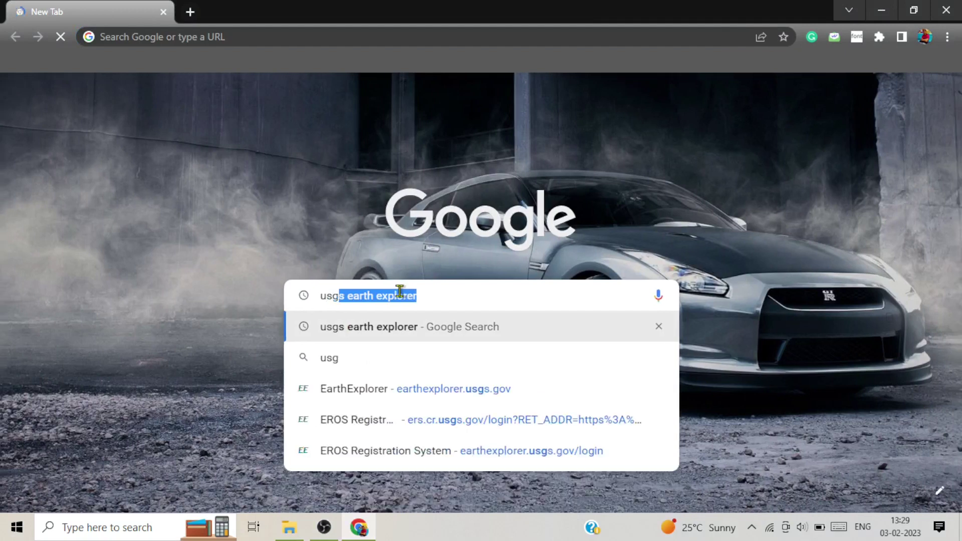
type("s earth")
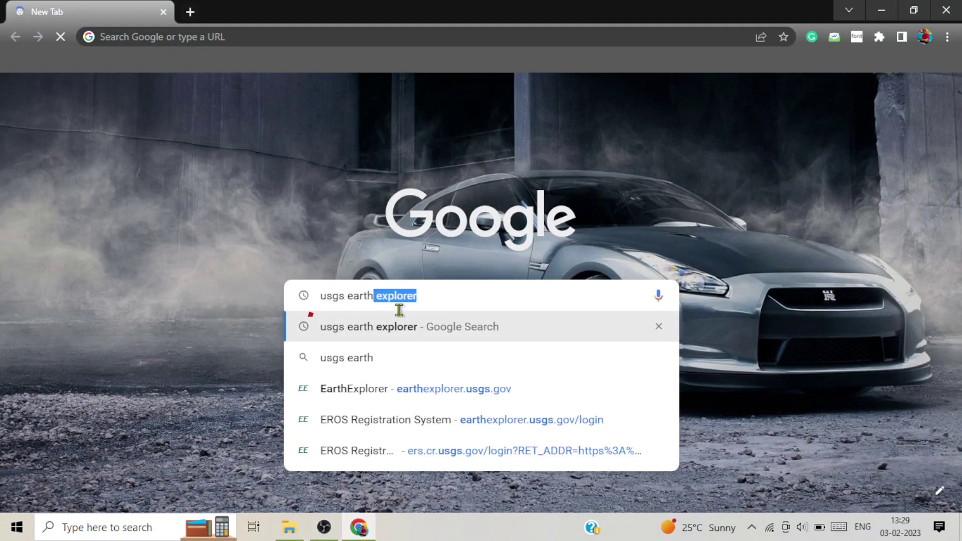
left_click(407, 327)
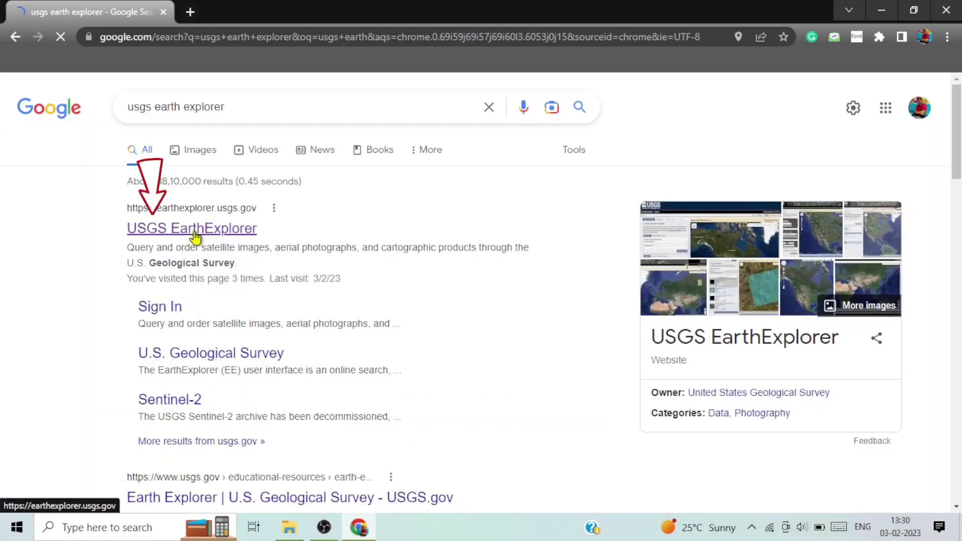
- Open the USGS EarthExplorer search result at earthexplorer.usgs.gov
left_click(196, 234)
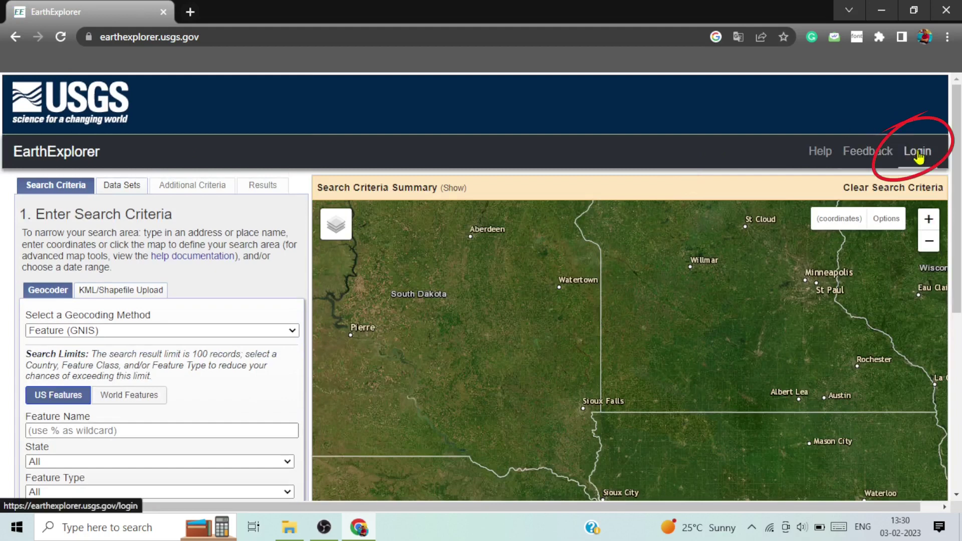
- Go to the EROS Registration System sign-in page and reload it
left_click(920, 157)
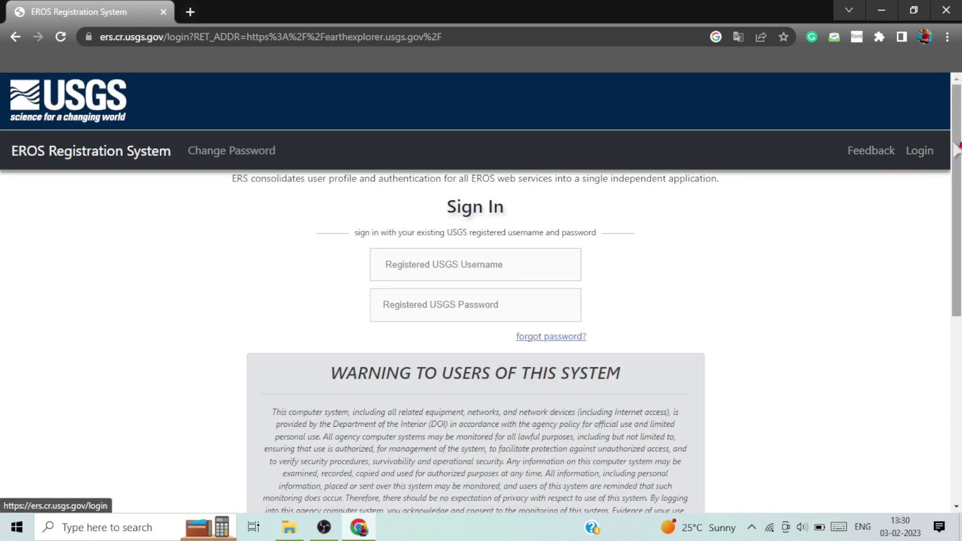
left_click_drag(956, 150, 942, 294)
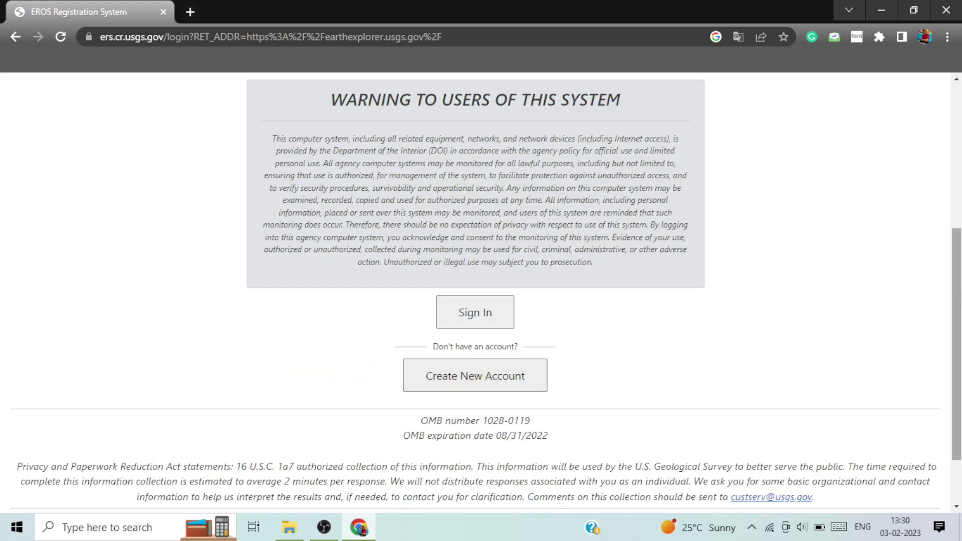
scroll(926, 300, "up", 4)
scroll(936, 176, "up", 1)
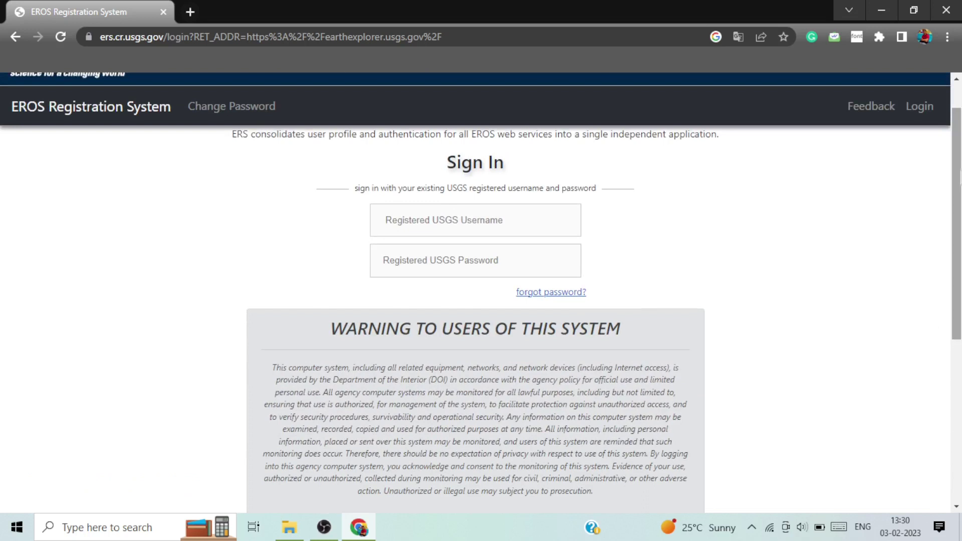
left_click(920, 107)
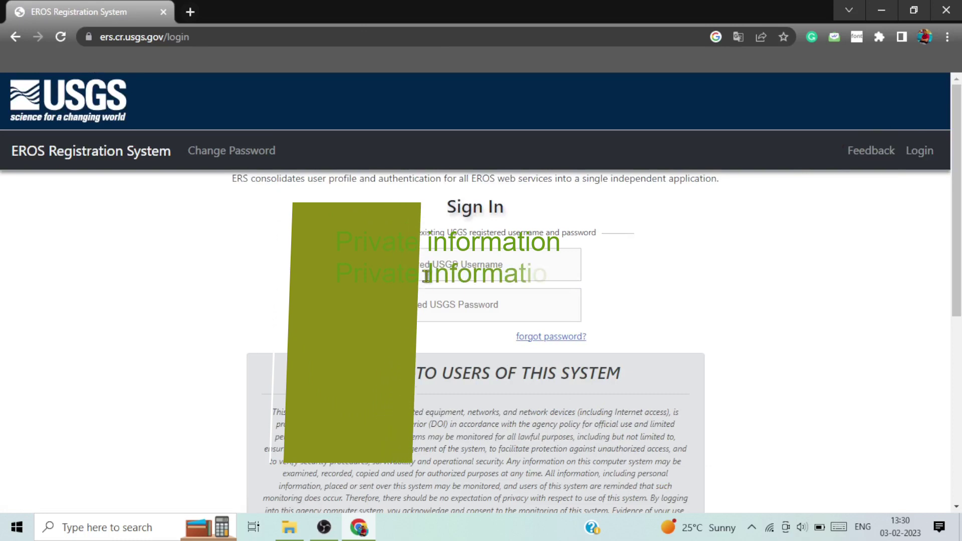
- Fill in the saved account username and the password
left_click(526, 264)
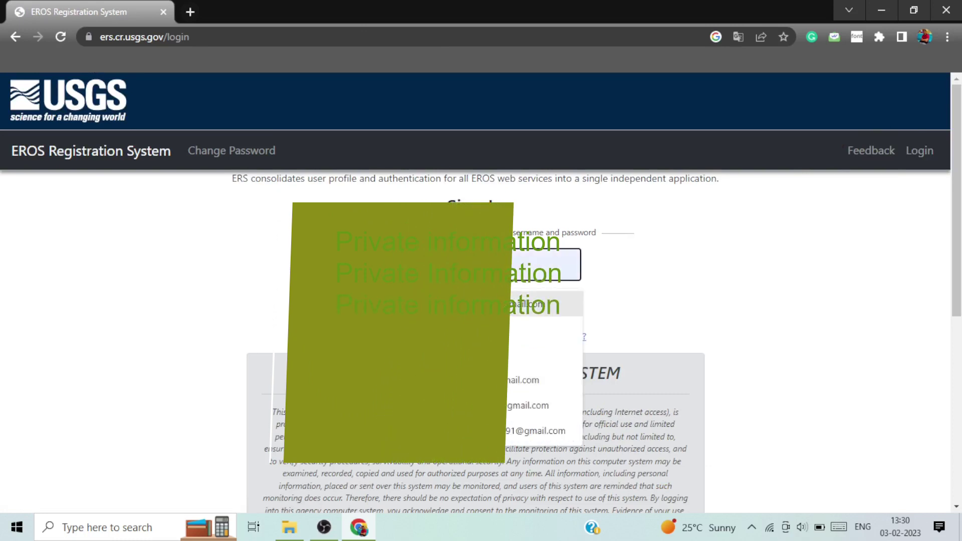
left_click(500, 304)
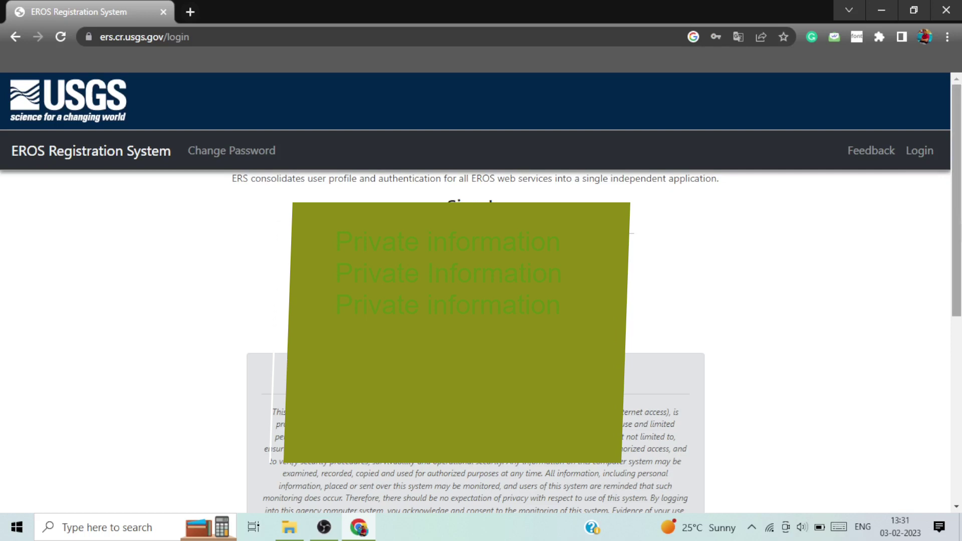
scroll(487, 509, "down", 2)
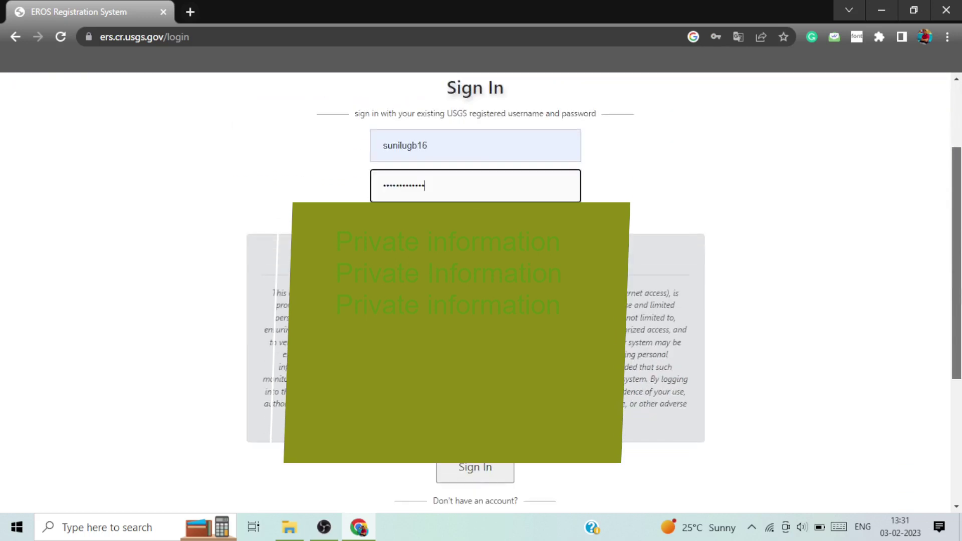
- Sign in, dismiss the password breach warning, and decline saving the password
left_click(496, 464)
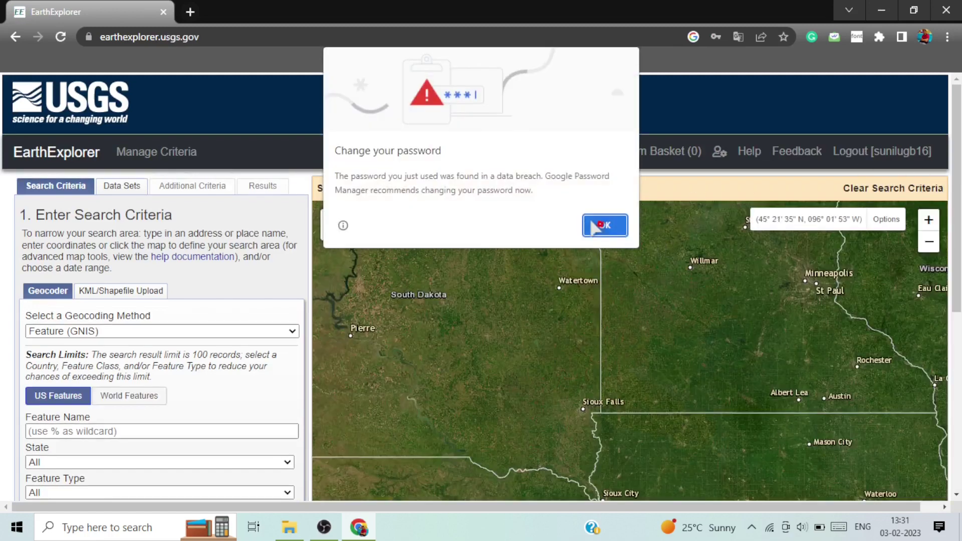
left_click(607, 224)
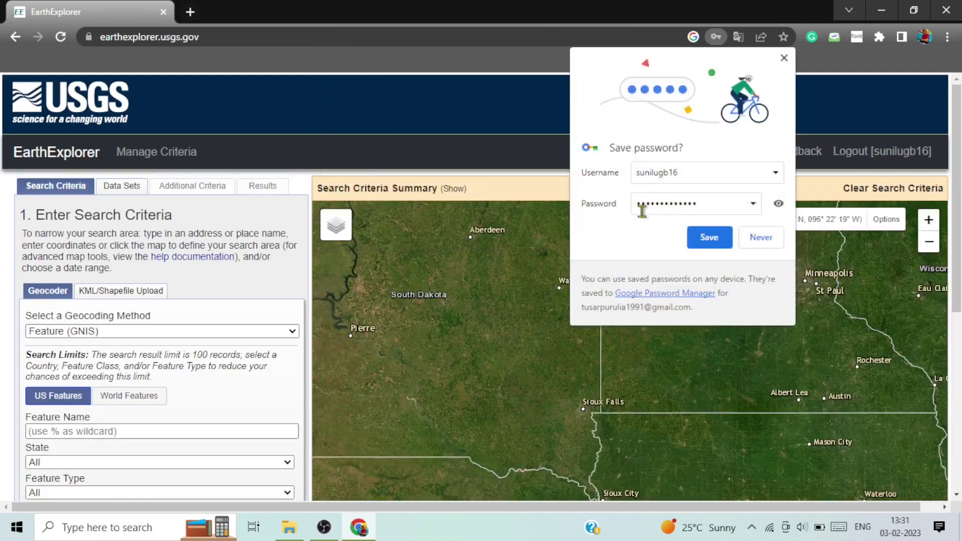
left_click(757, 238)
scroll(934, 144, "down", 2)
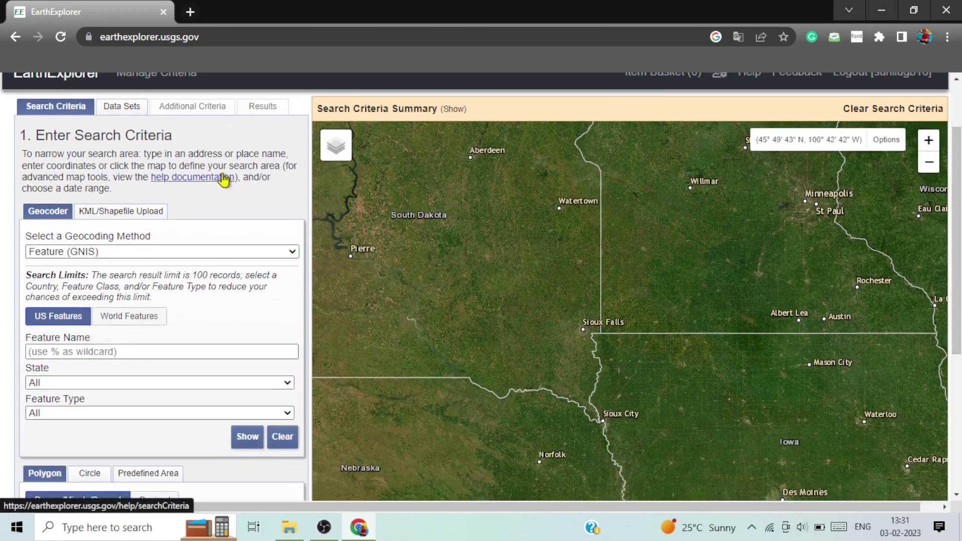
- Choose Address/Place as the geocoding method
left_click(210, 251)
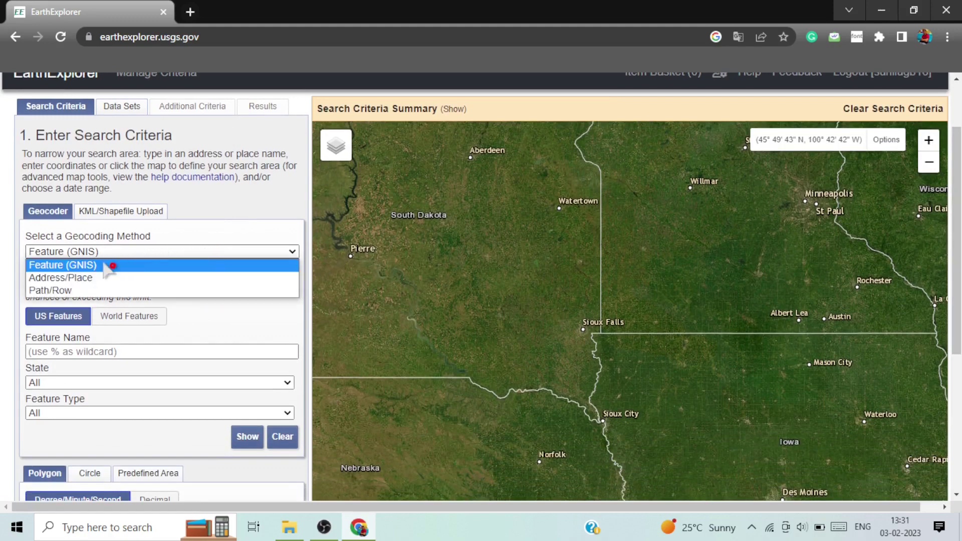
left_click(58, 108)
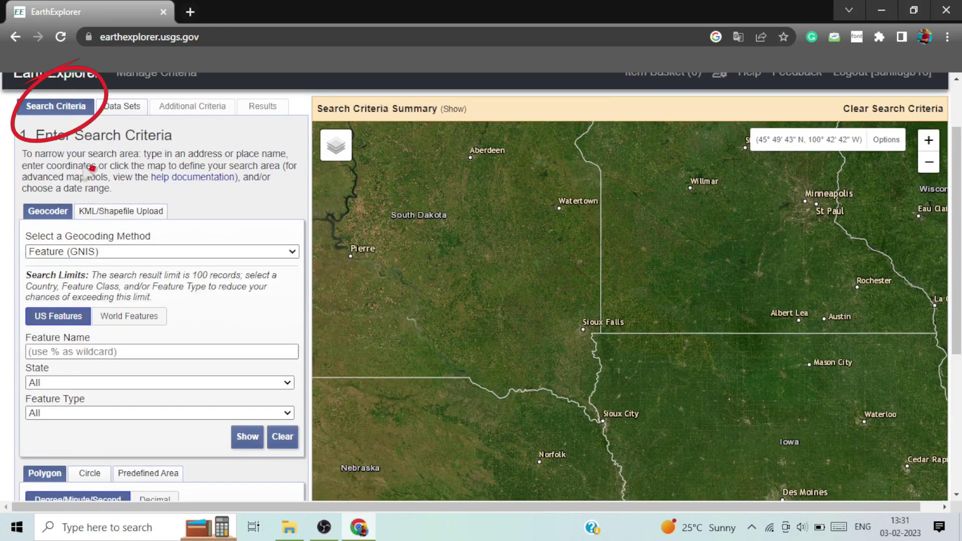
left_click(80, 252)
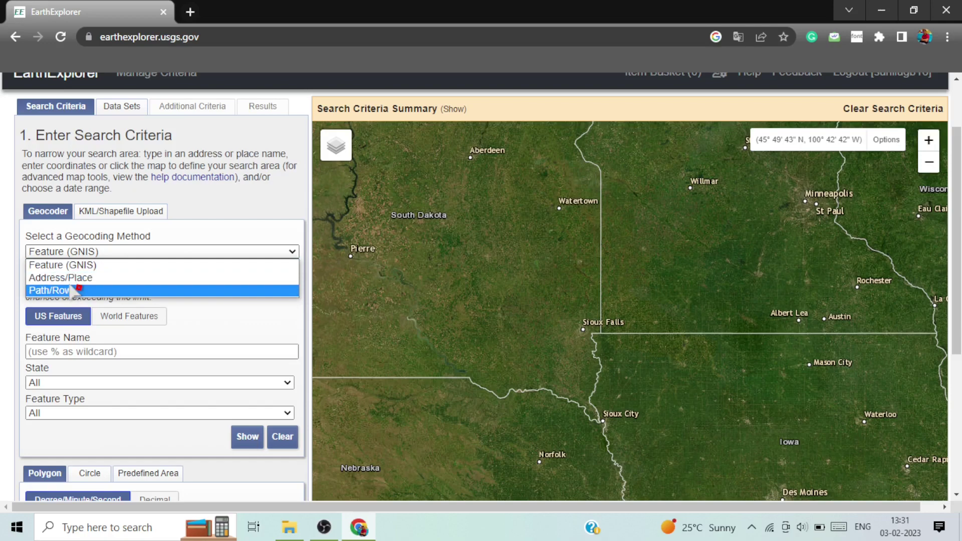
key("Escape")
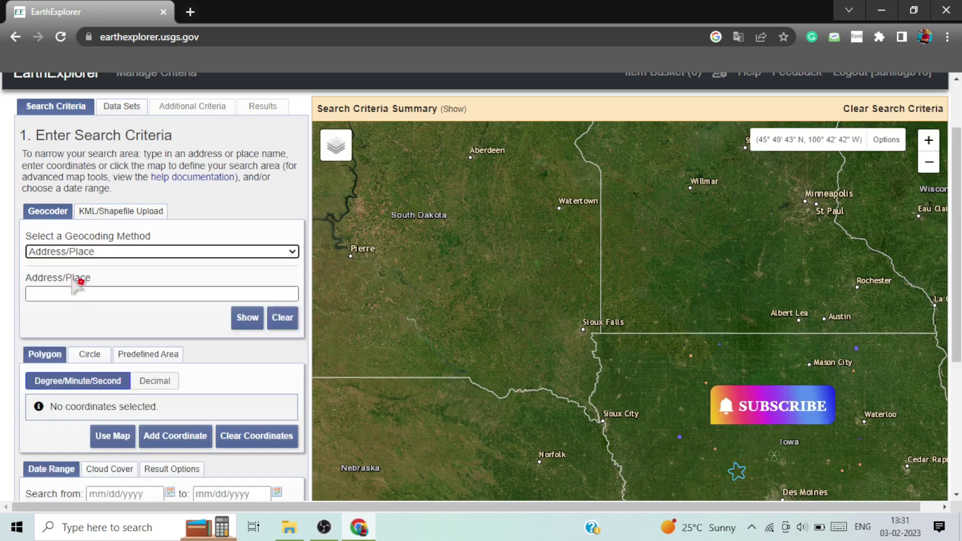
- Look up Madhupur and set Madhupur, Jharkhand (24° 15' 57" N, 086° 38' 48" E) as the area
left_click(66, 295)
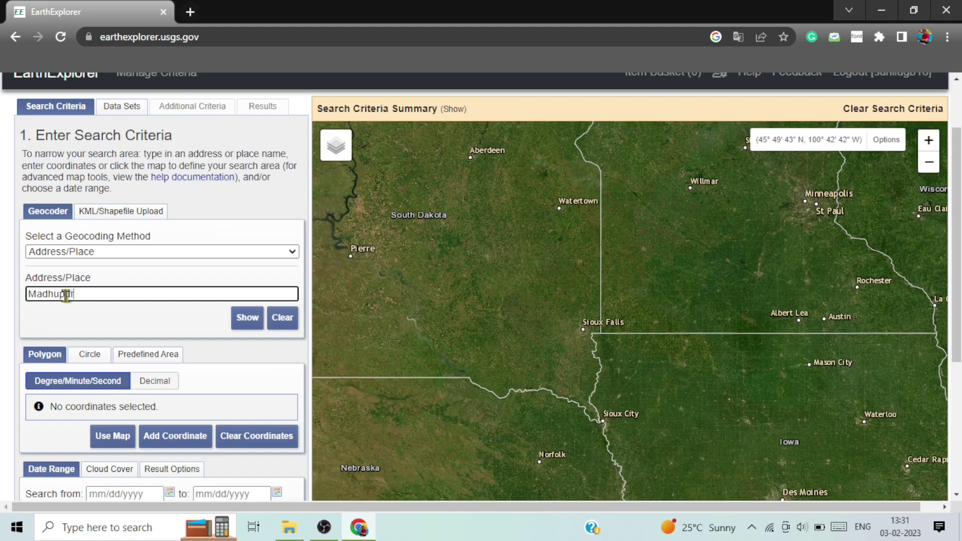
left_click(245, 322)
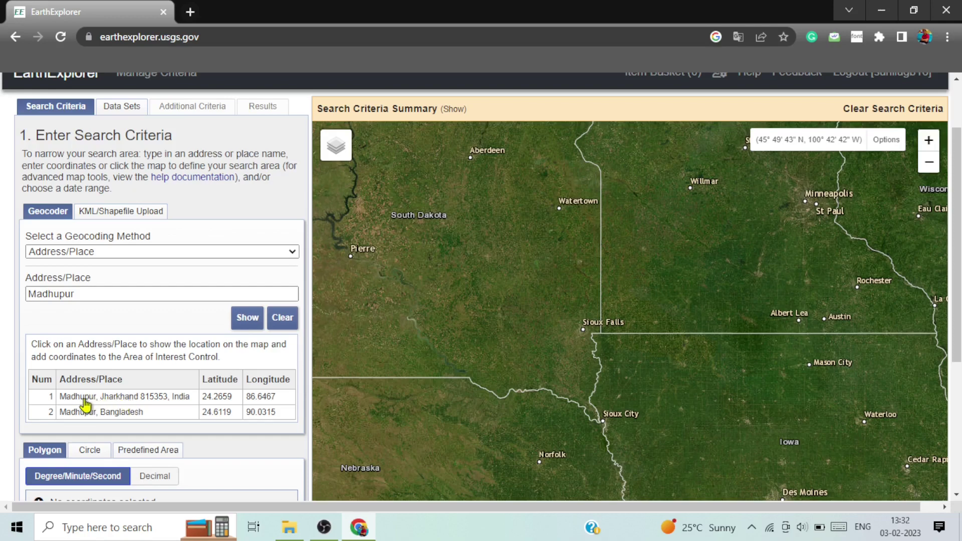
left_click(122, 397)
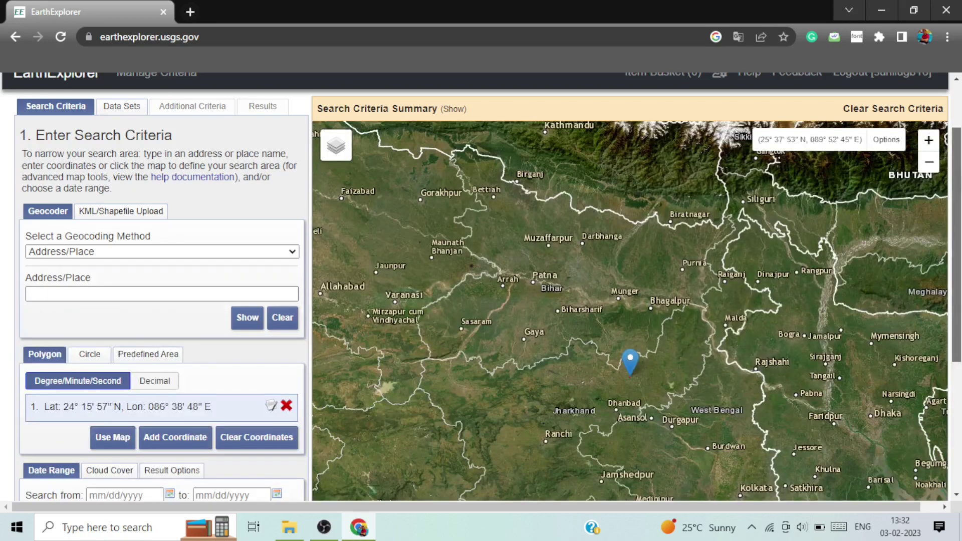
scroll(481, 287, "down", 1)
scroll(481, 287, "up", 1)
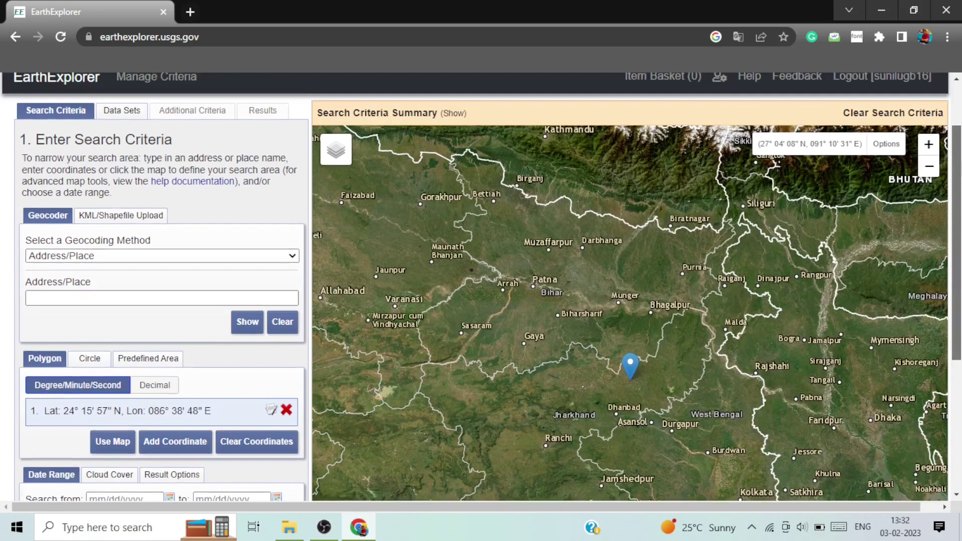
scroll(351, 129, "up", 2)
left_click(124, 170)
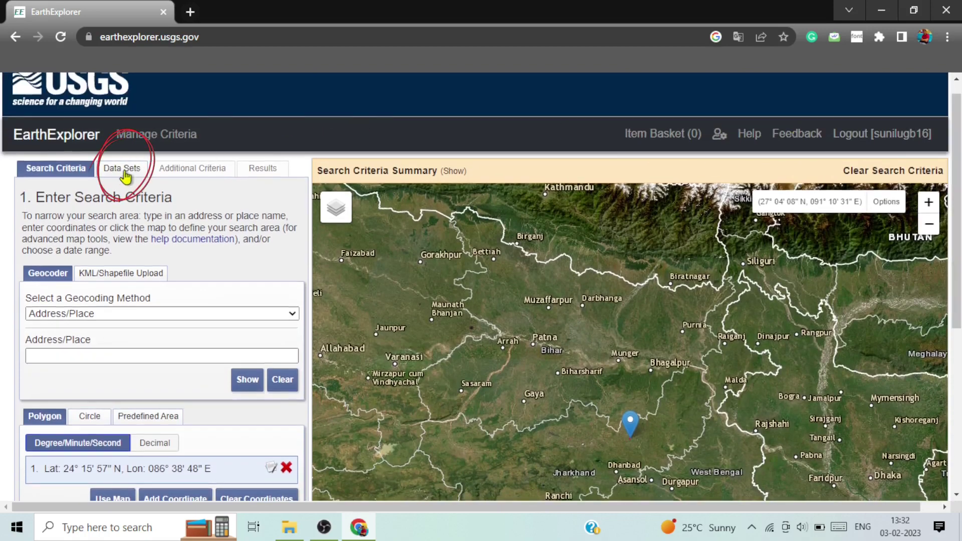
- Expand Landsat in the Data Sets list to show its Collection 2 groups
scroll(125, 176, "down", 3)
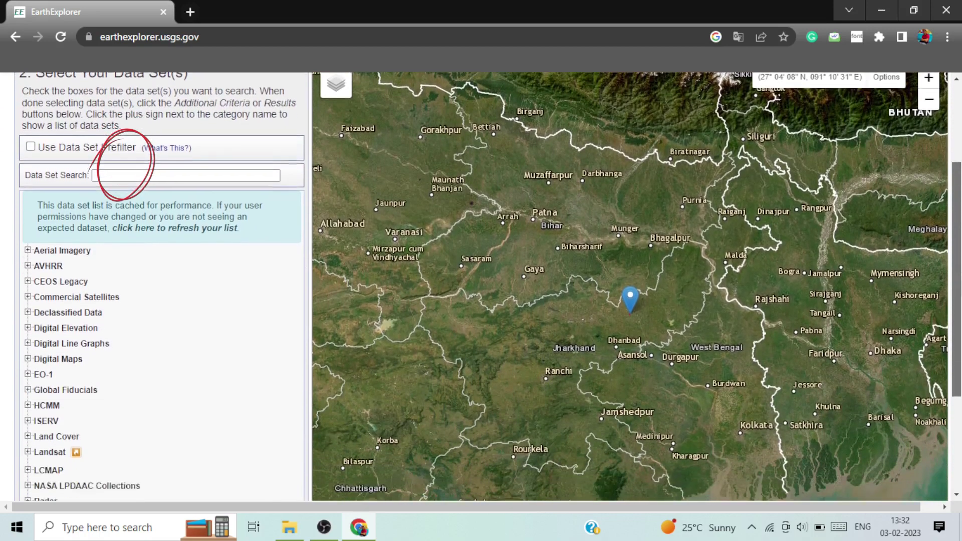
scroll(125, 301, "down", 2)
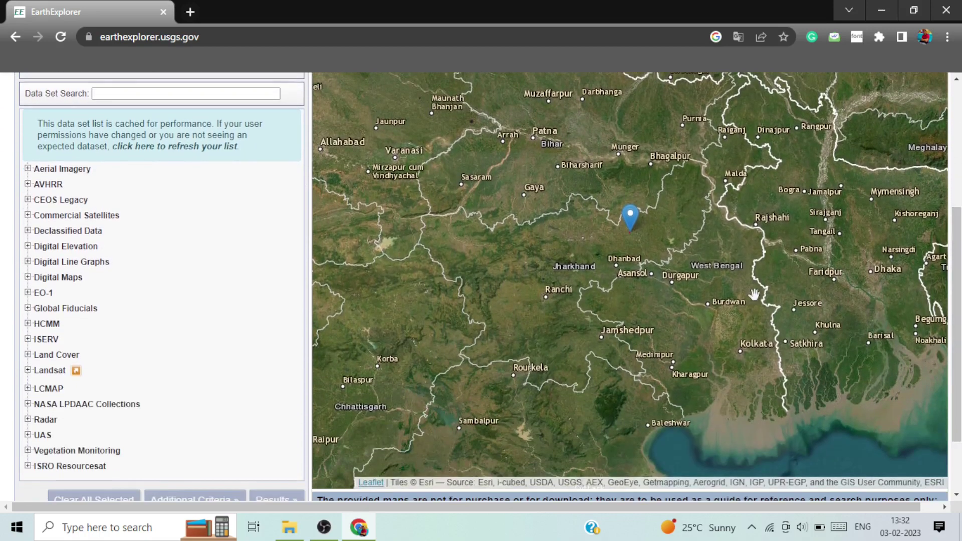
left_click(27, 371)
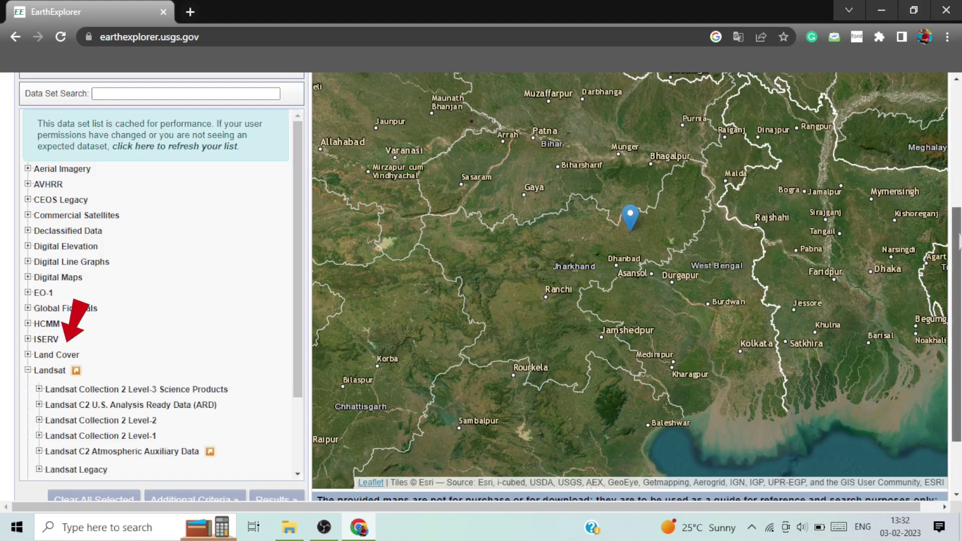
scroll(197, 263, "down", 1)
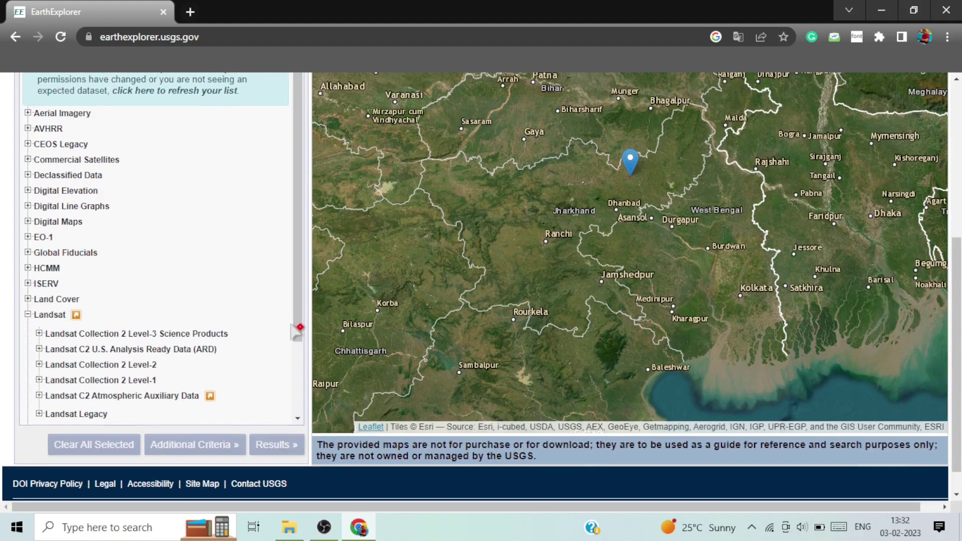
left_click_drag(298, 345, 300, 371)
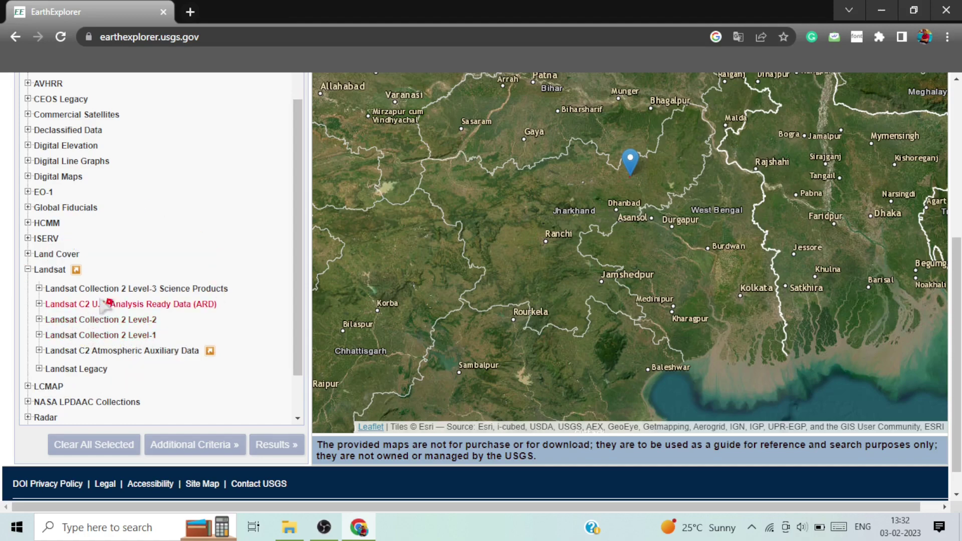
left_click_drag(300, 315, 300, 333)
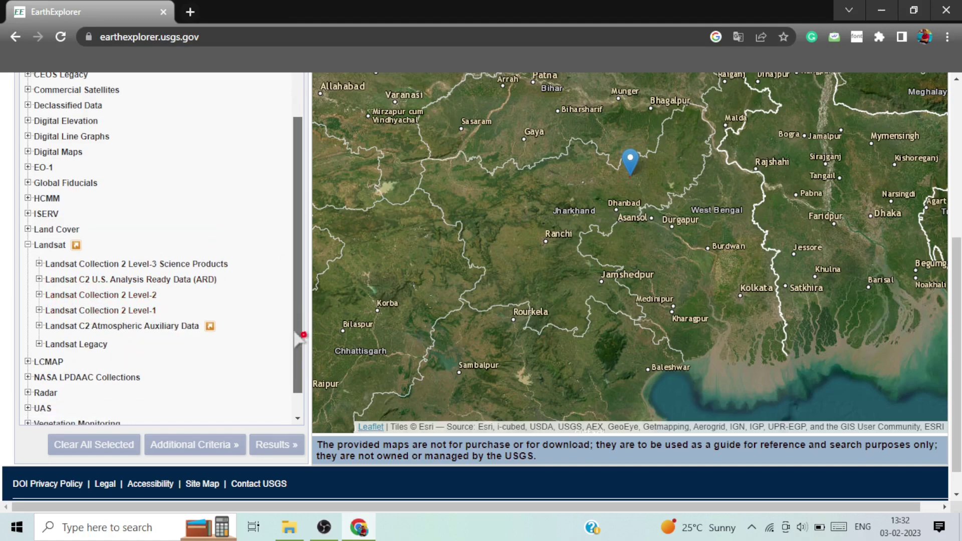
- Expand Landsat Collection 2 Level-2 to list the Landsat 8-9, 7 and 4-5 datasets
left_click(39, 295)
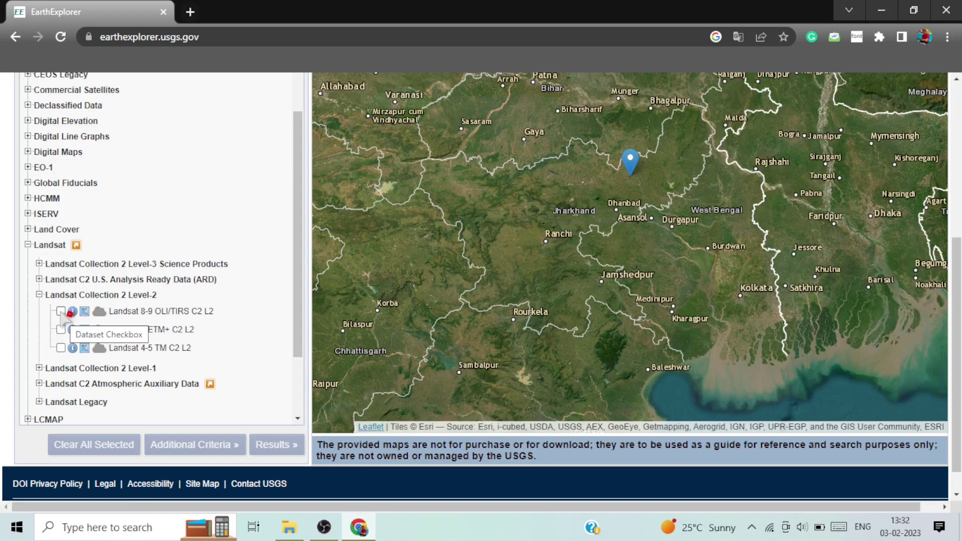
- Select Landsat 8-9 OLI/TIRS C2 L2 and show its 448 scene results
left_click(60, 312)
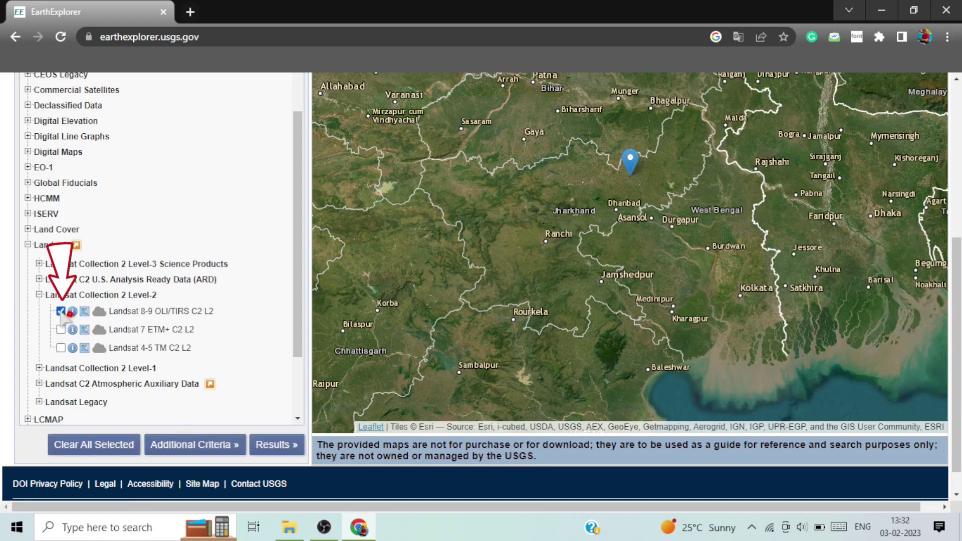
left_click_drag(298, 328, 299, 376)
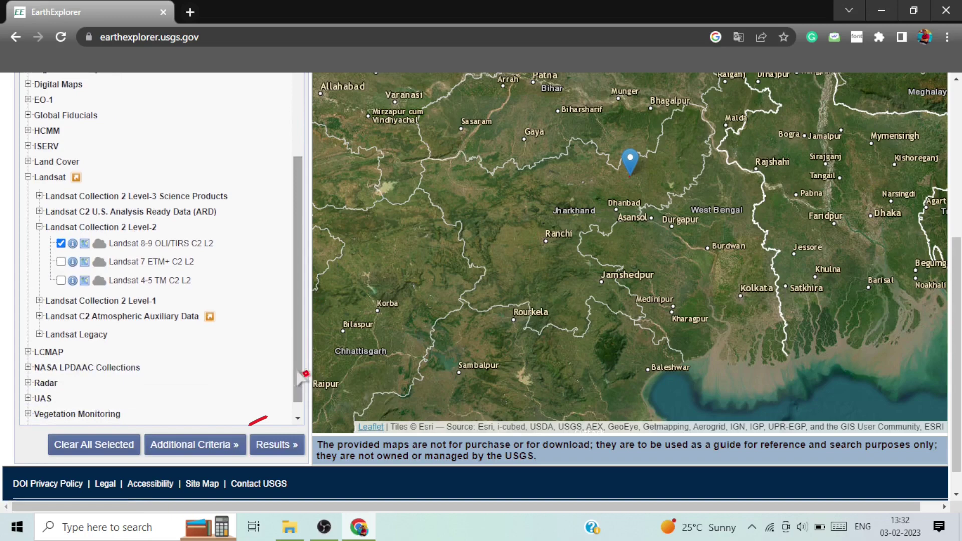
left_click(270, 441)
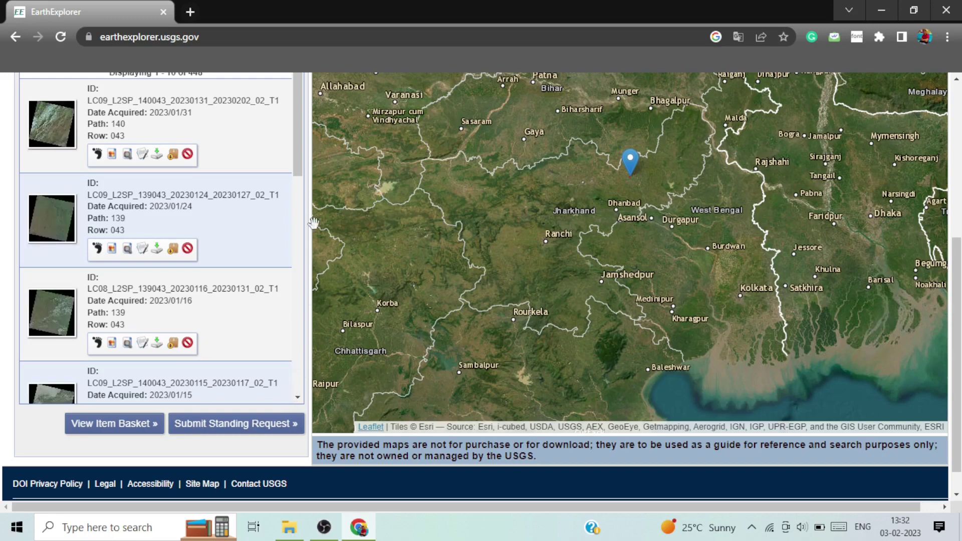
scroll(957, 246, "up", 3)
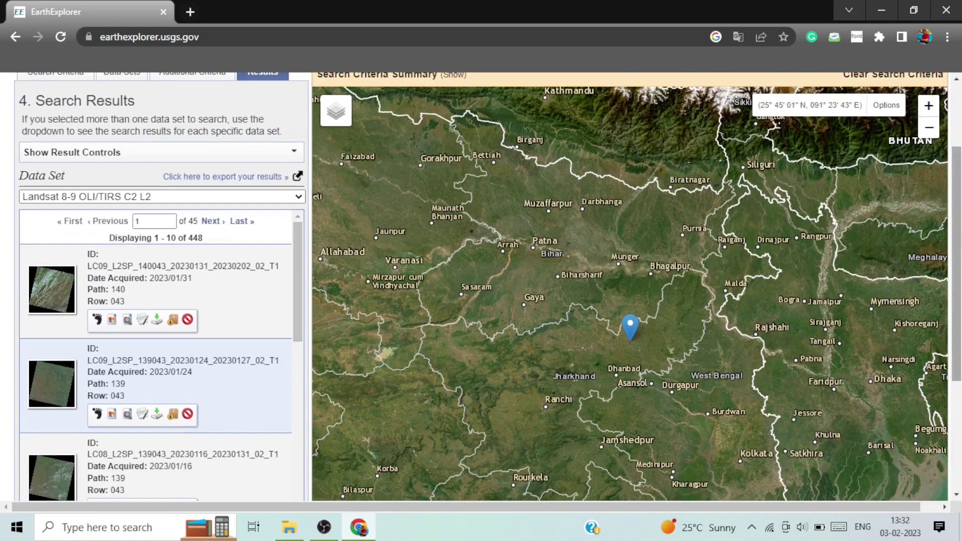
scroll(235, 190, "down", 1)
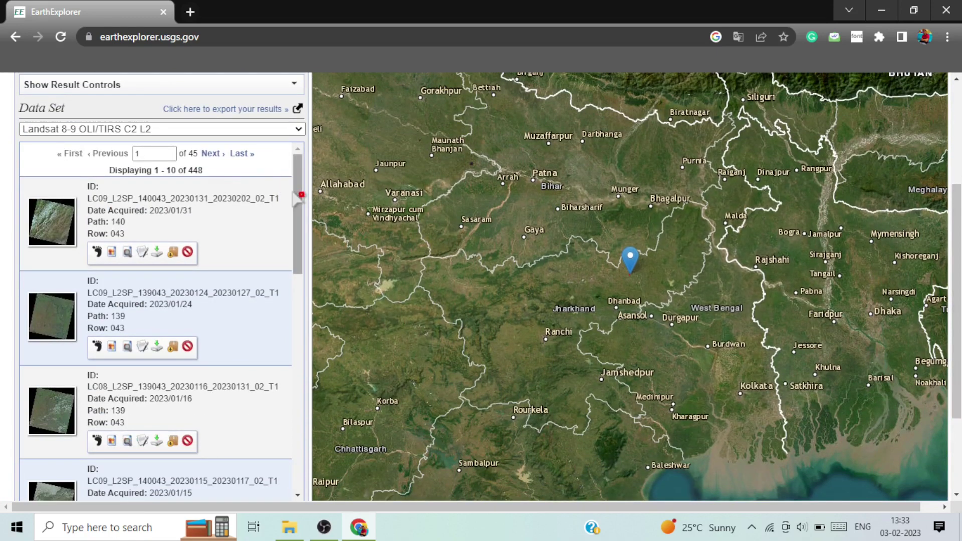
left_click_drag(297, 198, 299, 208)
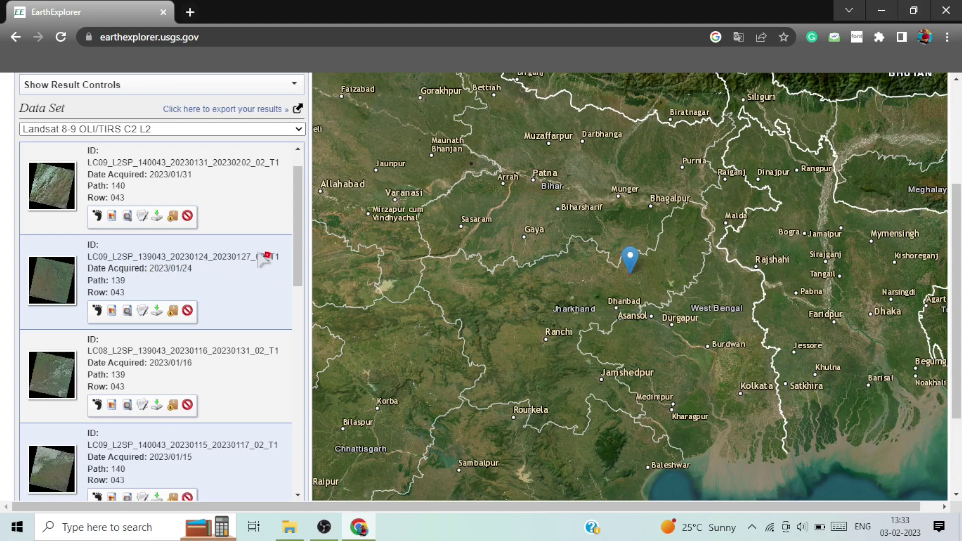
left_click_drag(299, 273, 296, 380)
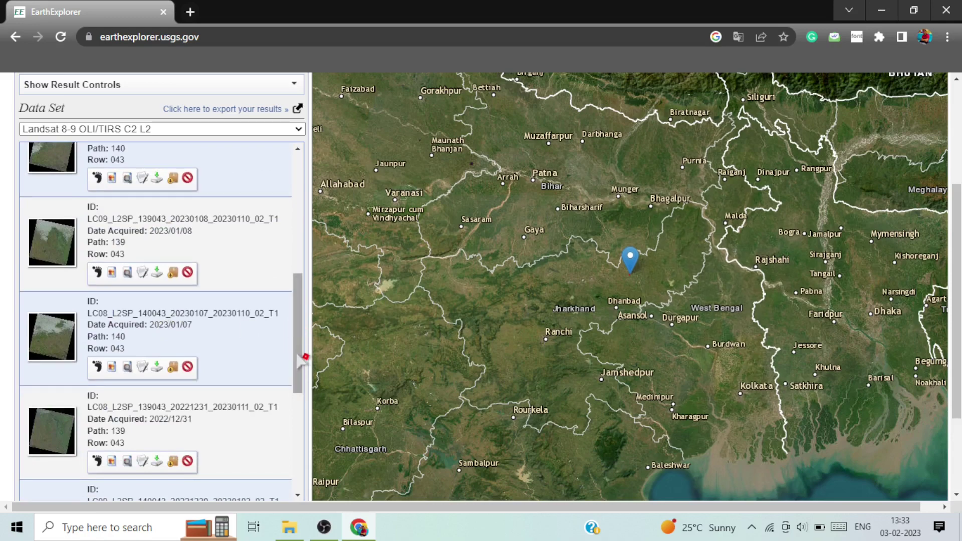
left_click_drag(302, 358, 299, 452)
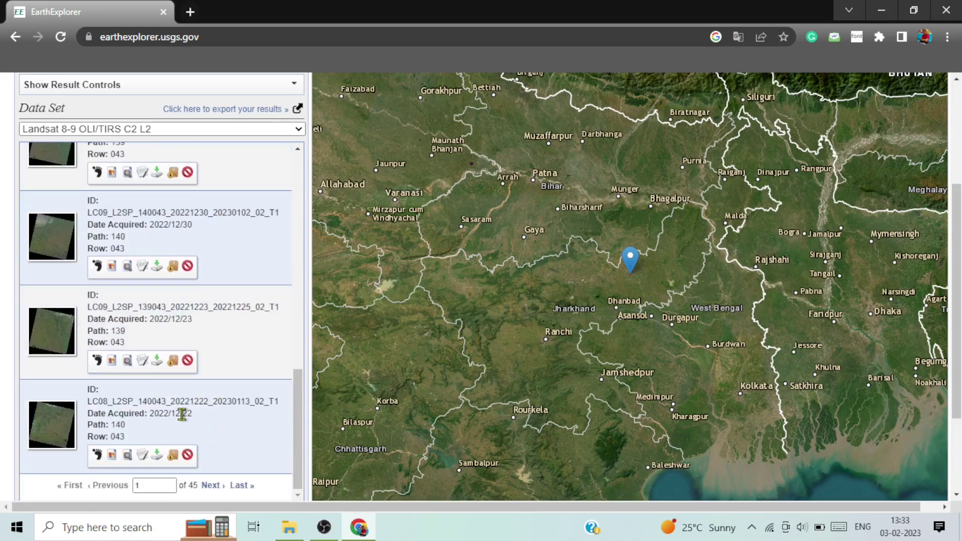
left_click_drag(300, 408, 341, 196)
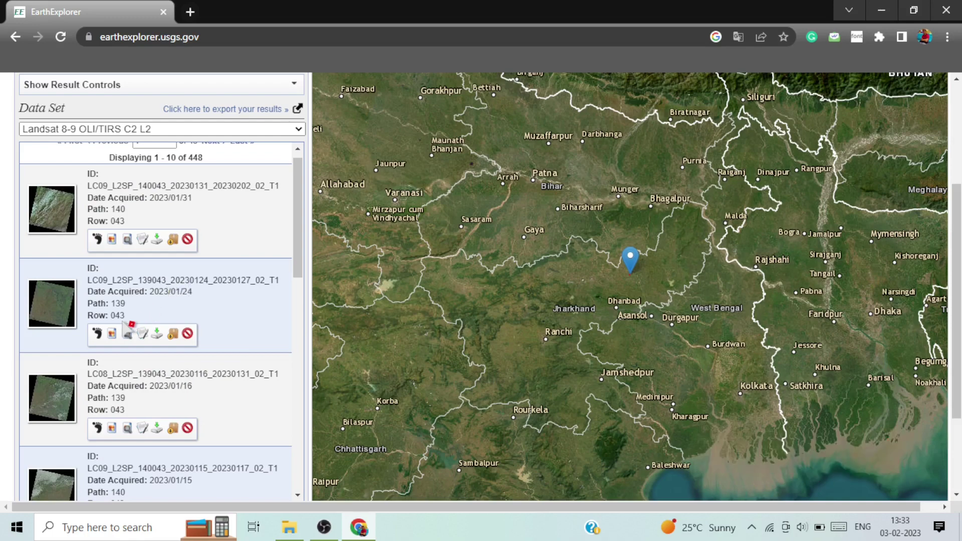
- Preview the footprints of the 2023/01/24 and 2022/12/22 scenes on the map
left_click(99, 336)
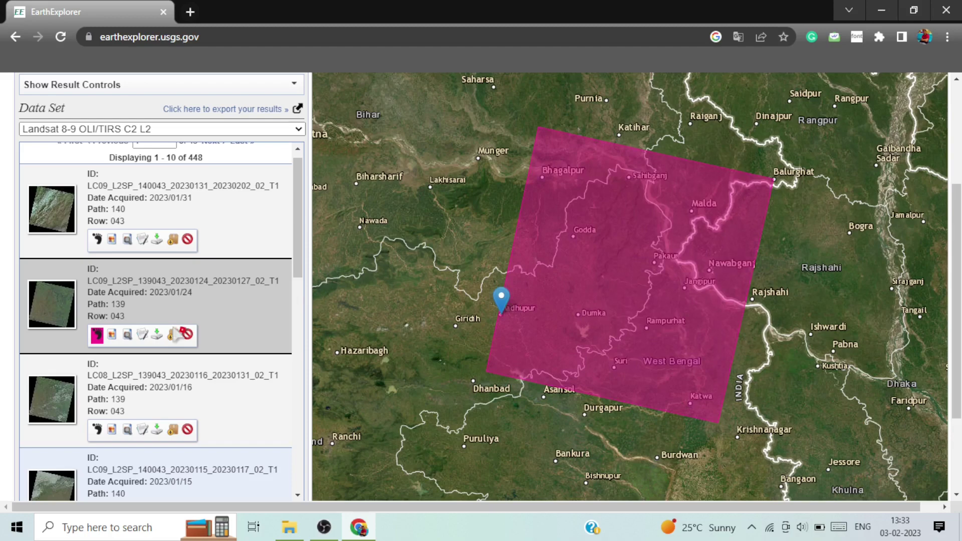
left_click(96, 336)
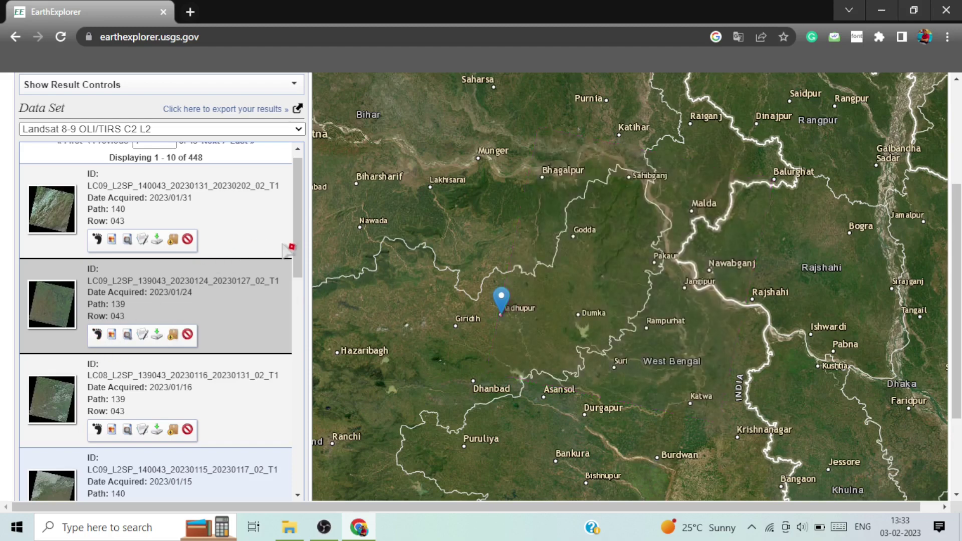
left_click_drag(297, 268, 298, 470)
left_click(97, 475)
left_click(97, 476)
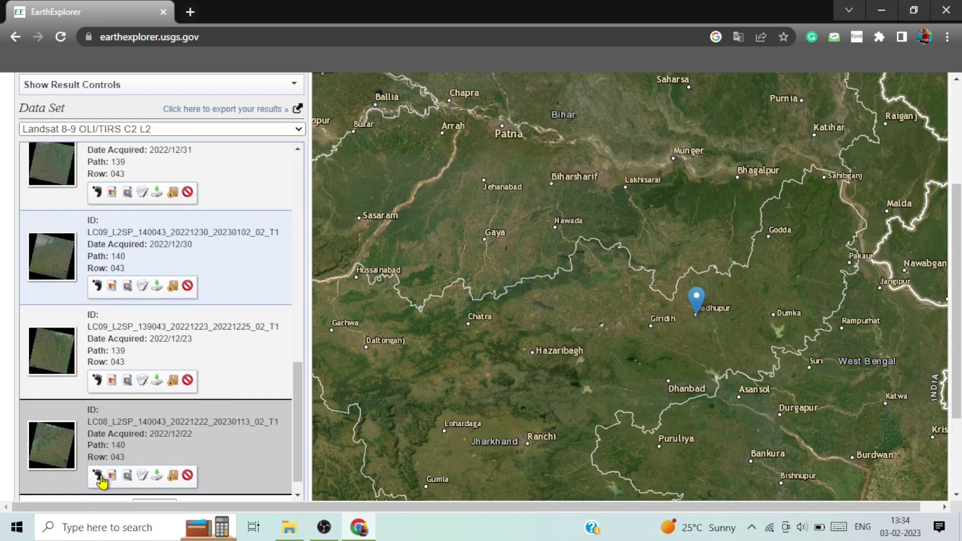
left_click(97, 476)
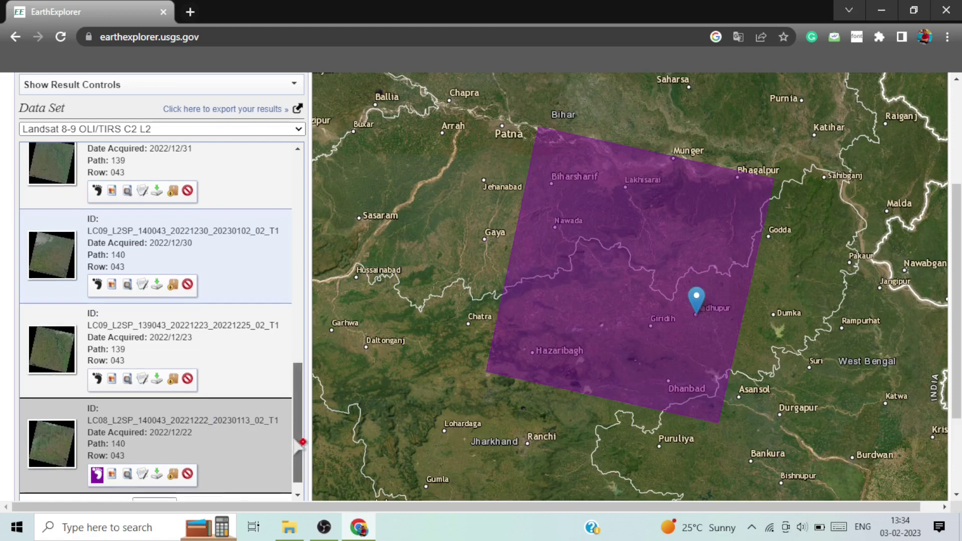
- Overlay the 2022/12/22 scene's browse image and hide its footprint
scroll(299, 440, "down", 1)
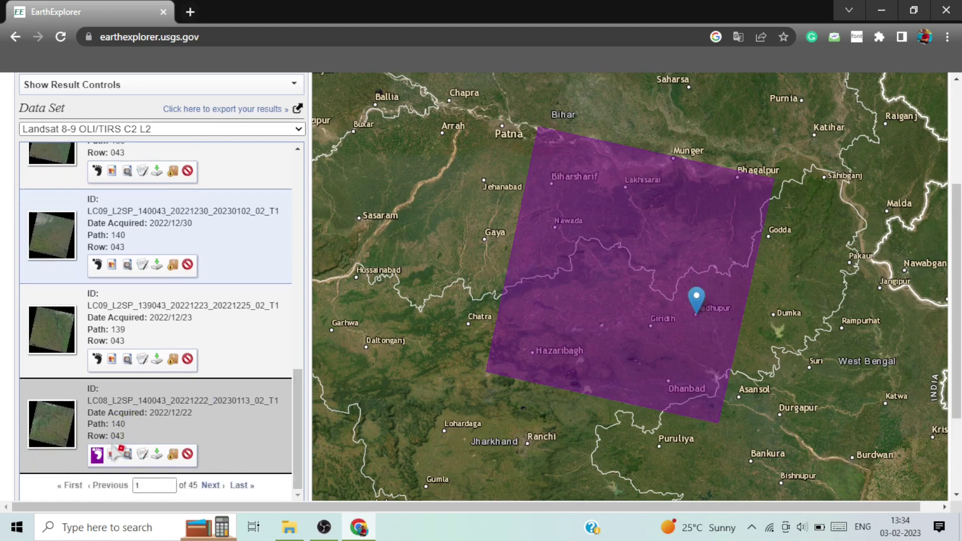
left_click(112, 457)
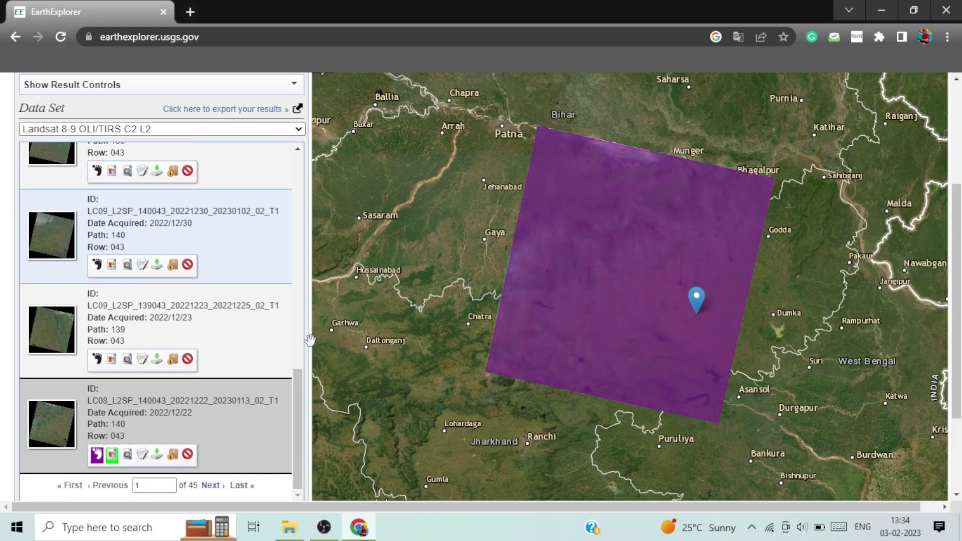
left_click_drag(191, 436, 188, 436)
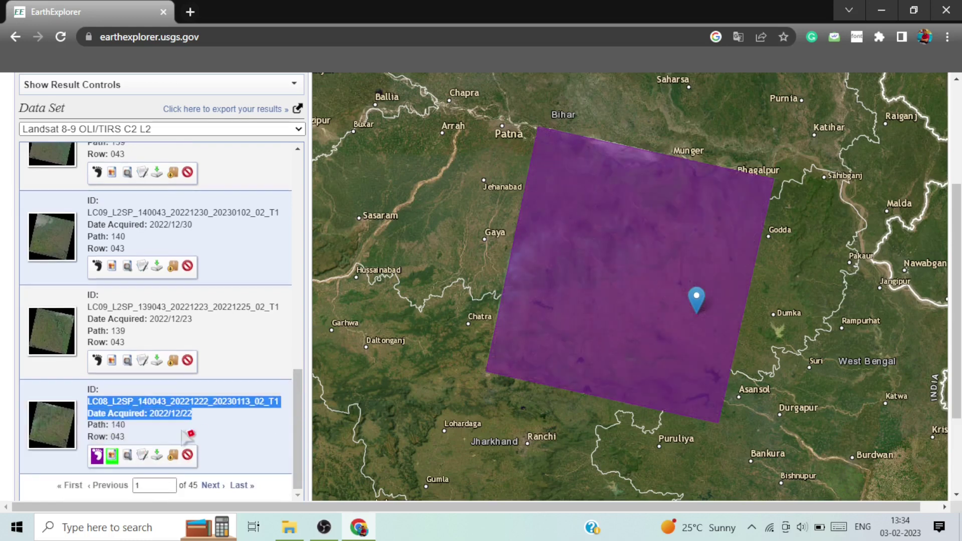
left_click(97, 455)
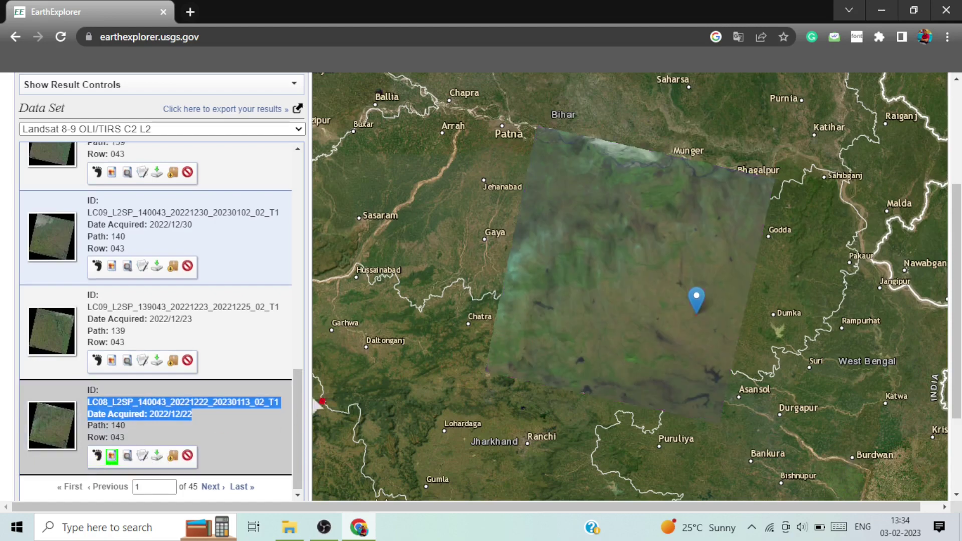
- Download the 897.08 MiB Landsat Collection 2 Level-2 Product Bundle for the 2022/12/22 scene
left_click(157, 457)
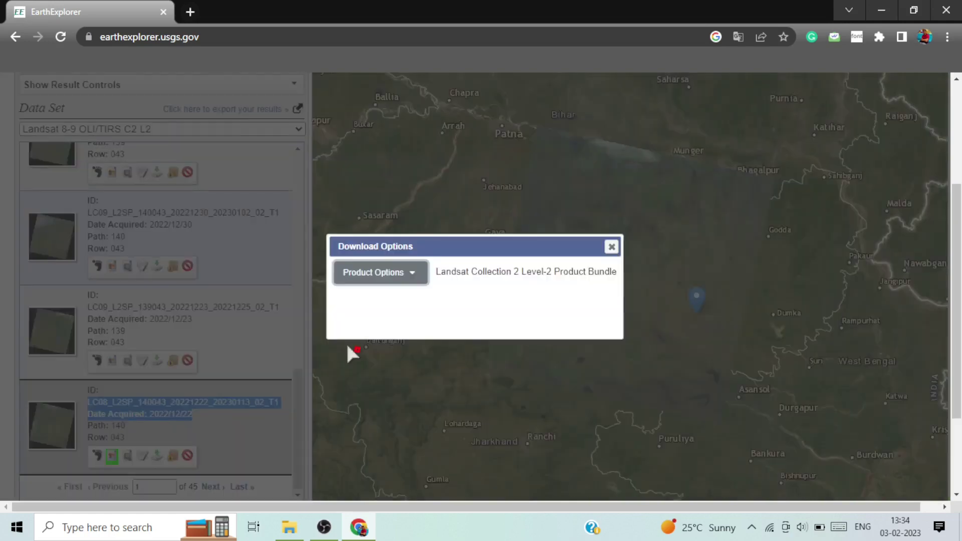
left_click(412, 283)
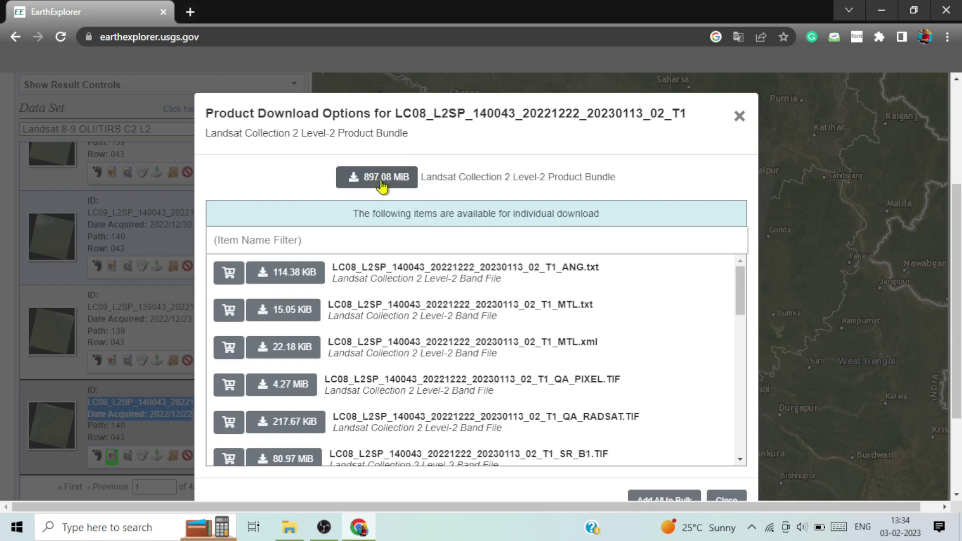
left_click(361, 183)
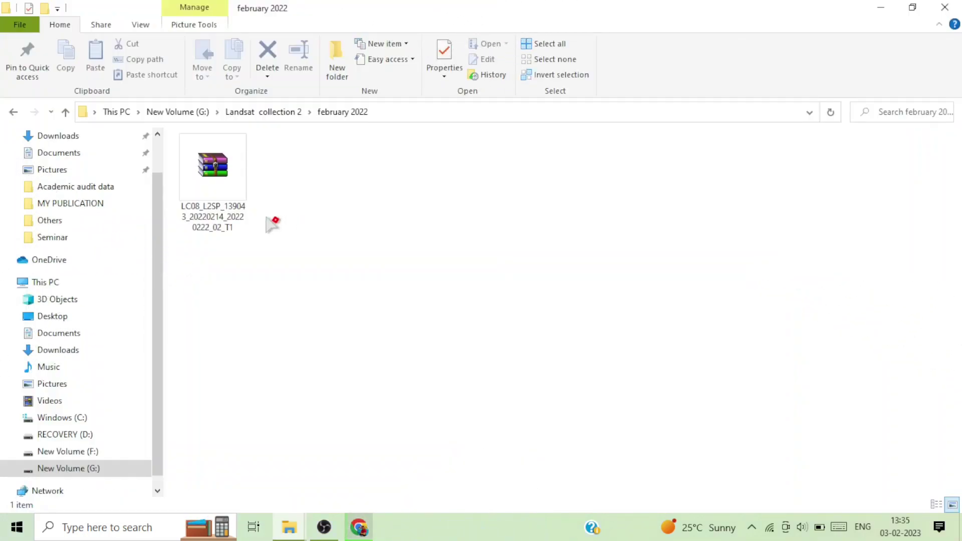
- Extract the LC08_L2SP_139043_20220214 archive with WinRAR's Extract Here into the february 2022 folder
left_click(219, 178)
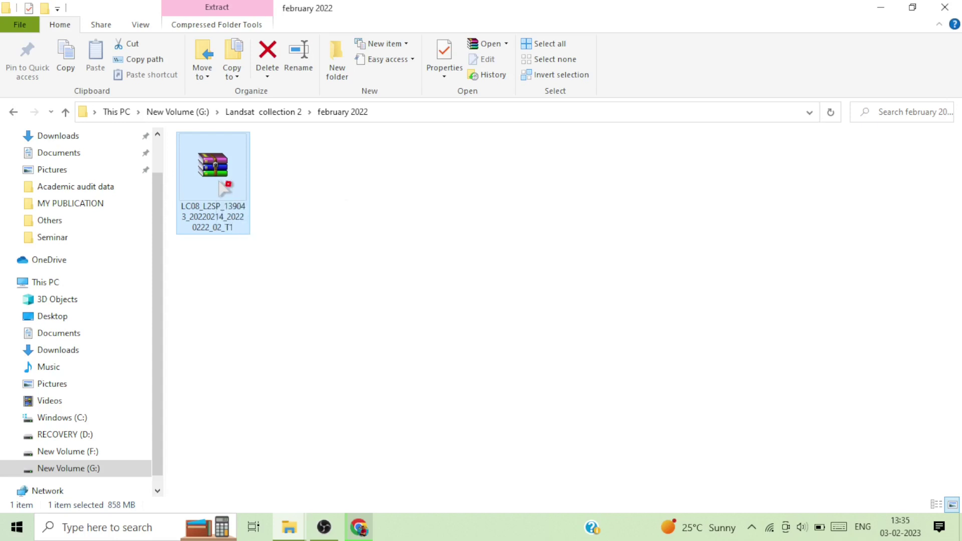
right_click(220, 182)
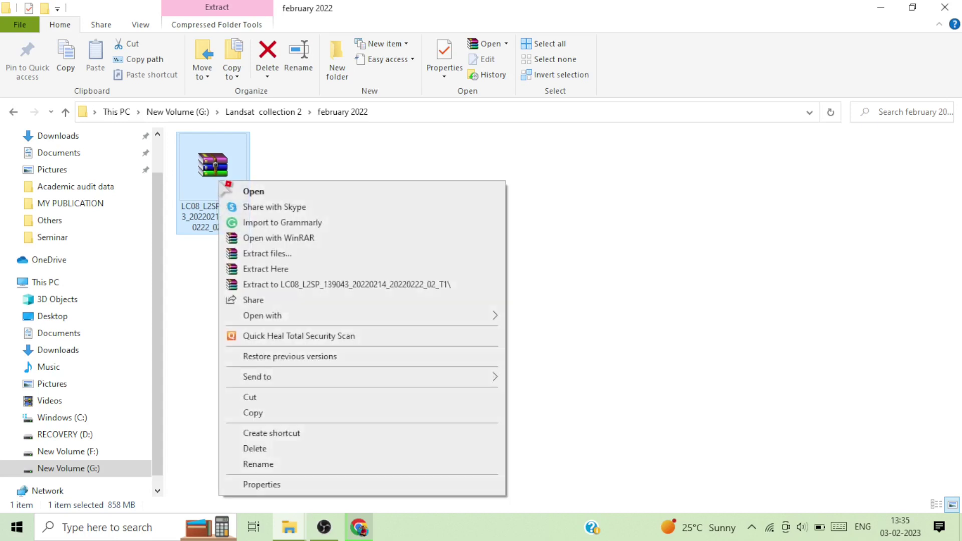
left_click(261, 274)
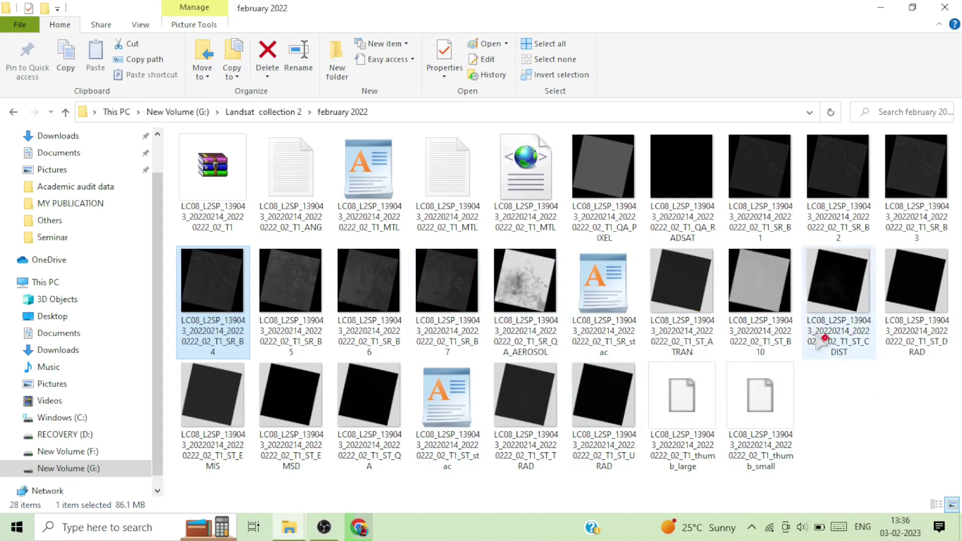
left_click(759, 228)
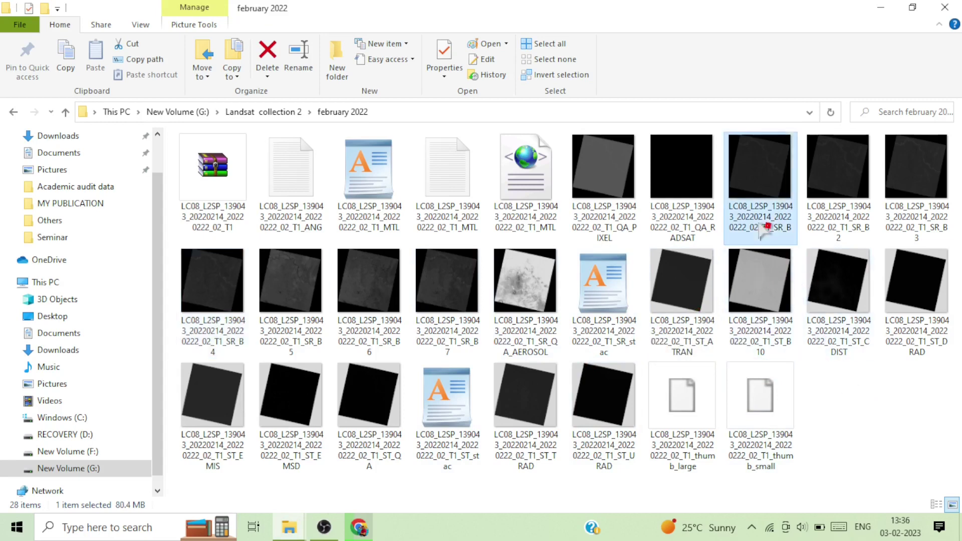
left_click(856, 201)
left_click(884, 215)
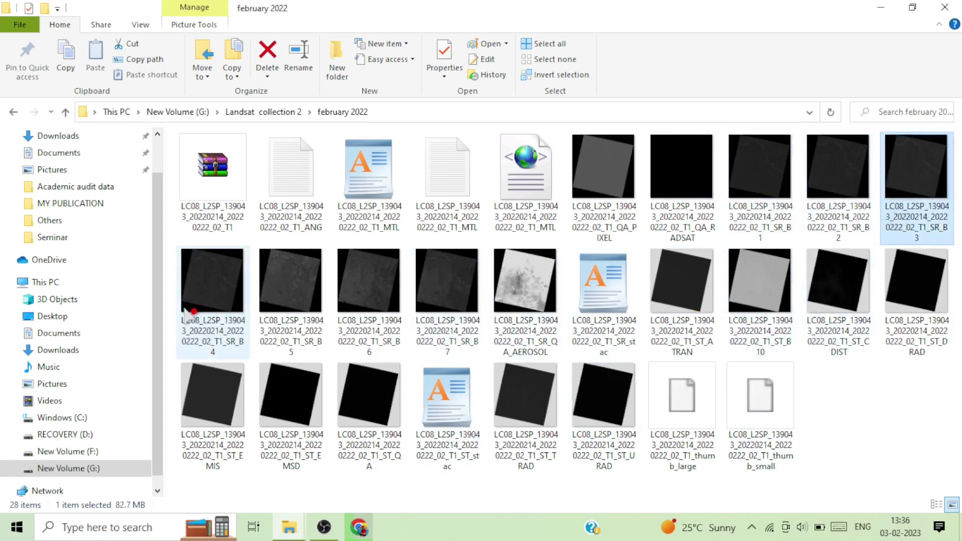